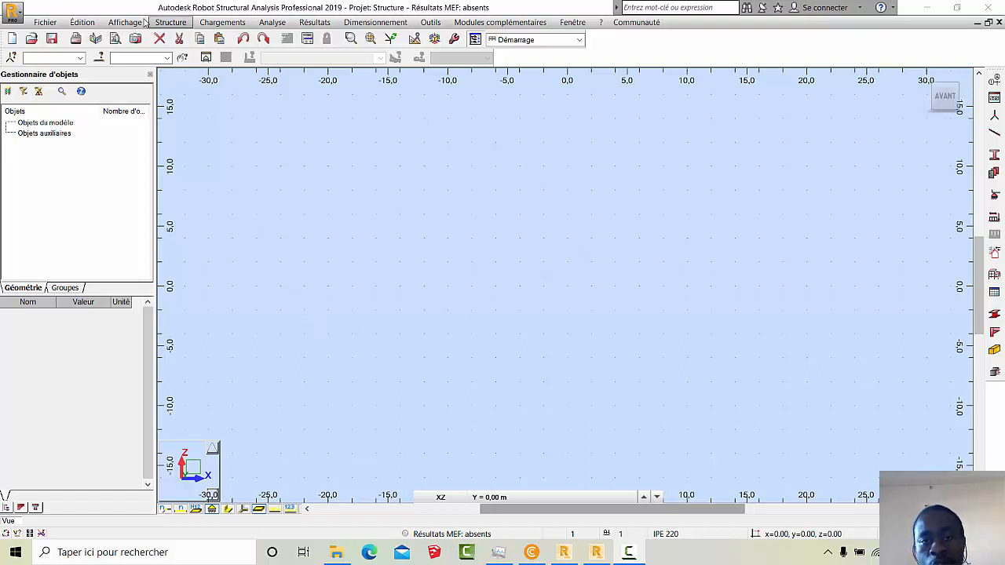
Examine the grid spacing settings, then close them.
left_click(122, 23)
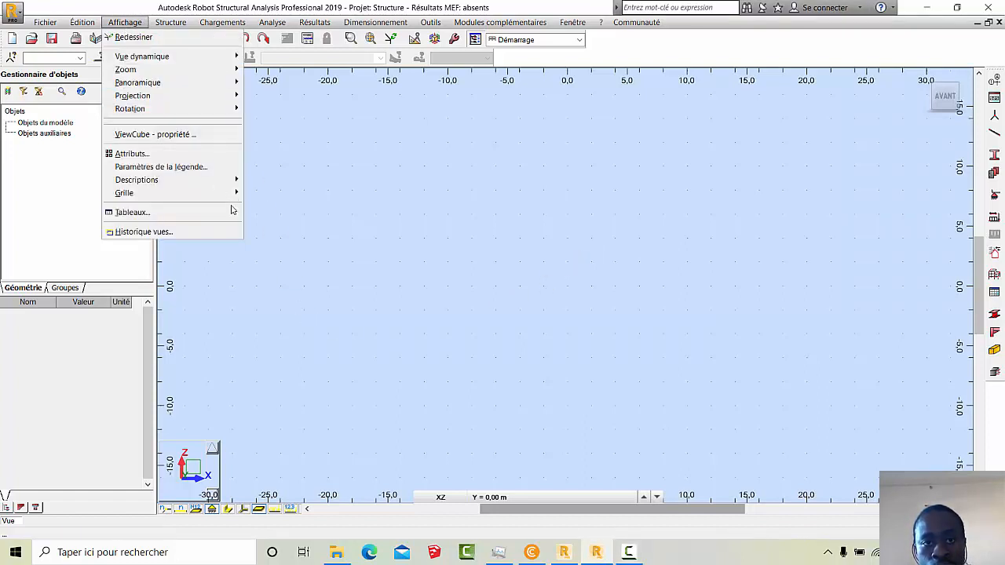
mouse_move(236, 195)
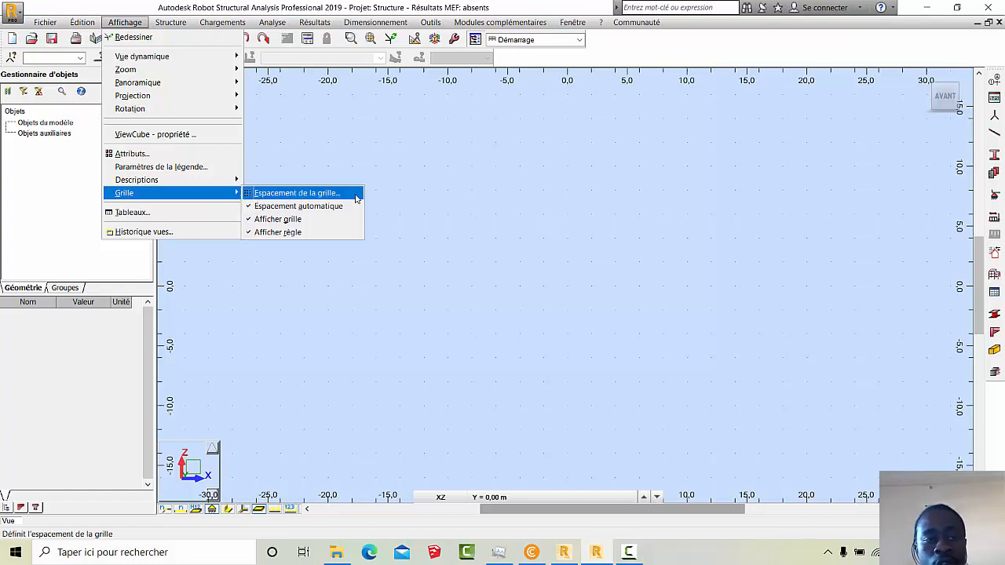
left_click(329, 194)
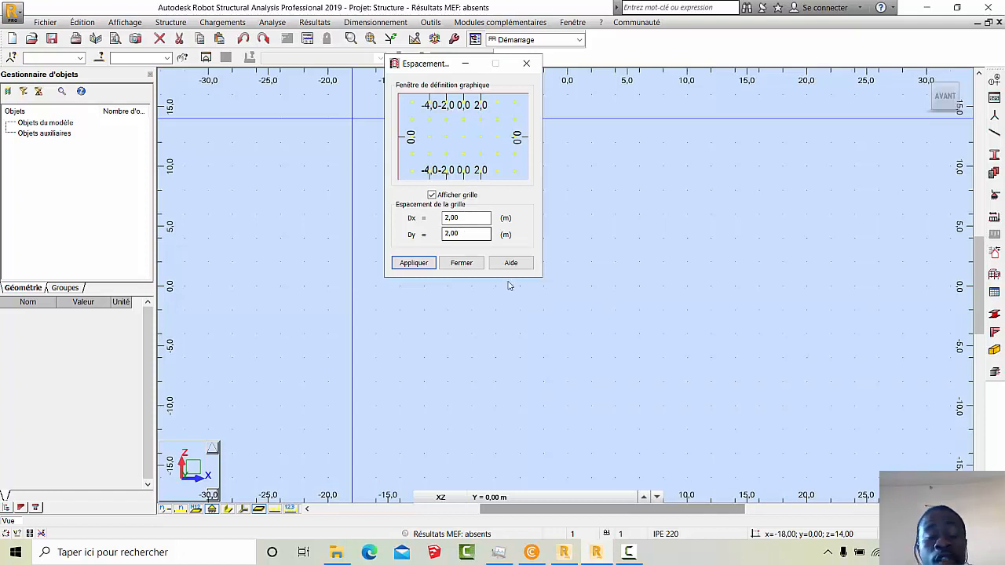
left_click(455, 267)
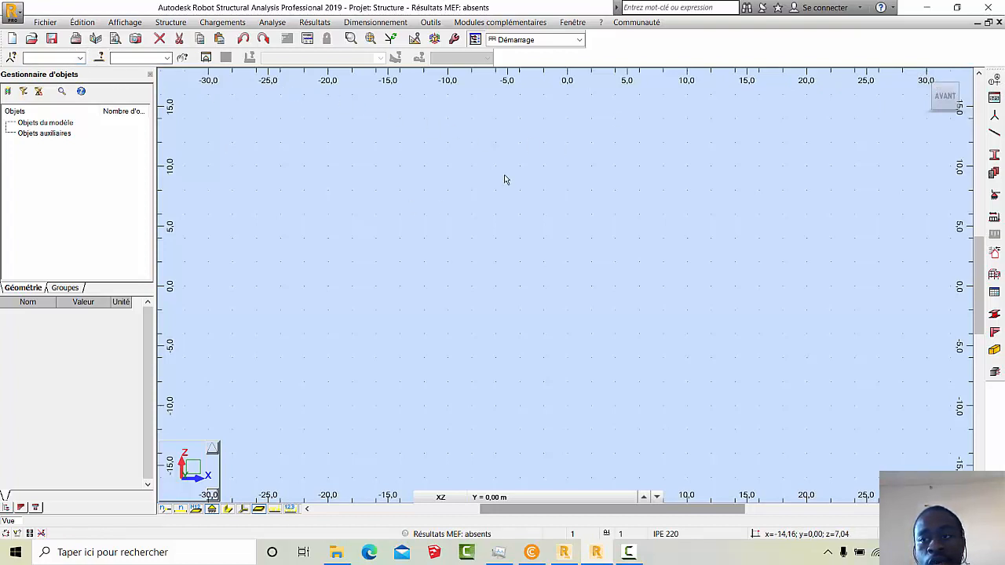
Open the construction lines definition, clear its default name and try to apply it without a name.
left_click(1001, 84)
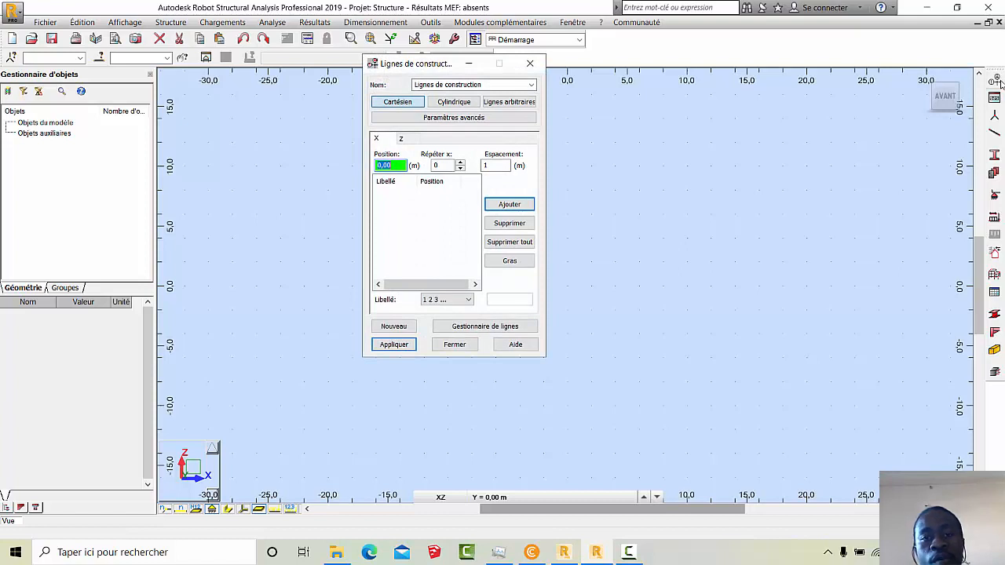
left_click(497, 88)
key("BackSpace")
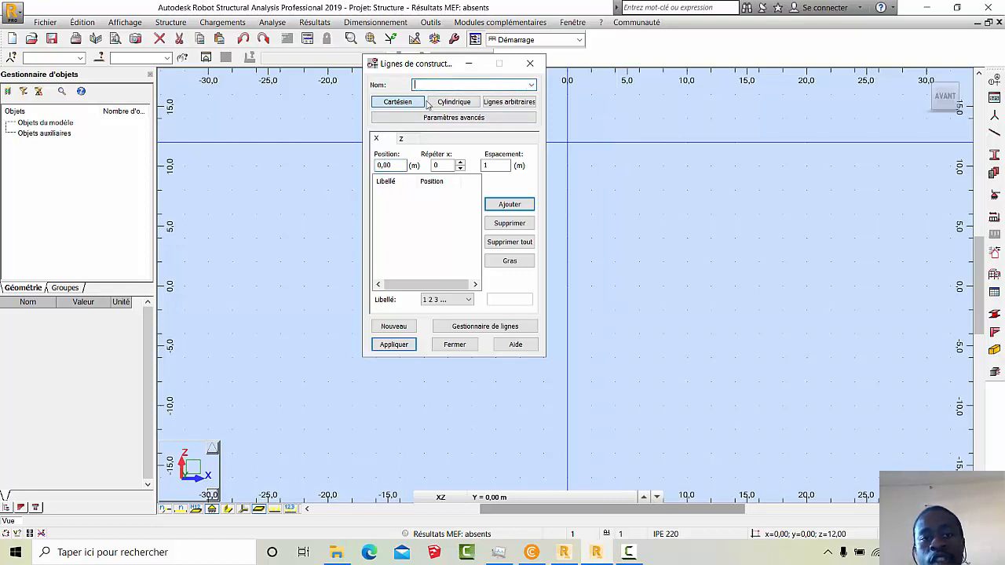
left_click(395, 344)
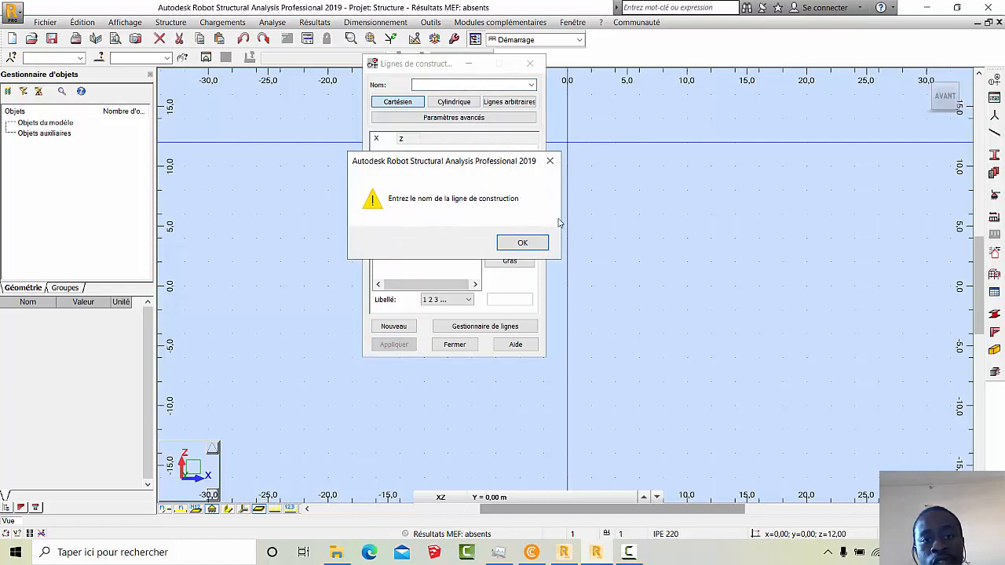
left_click(522, 243)
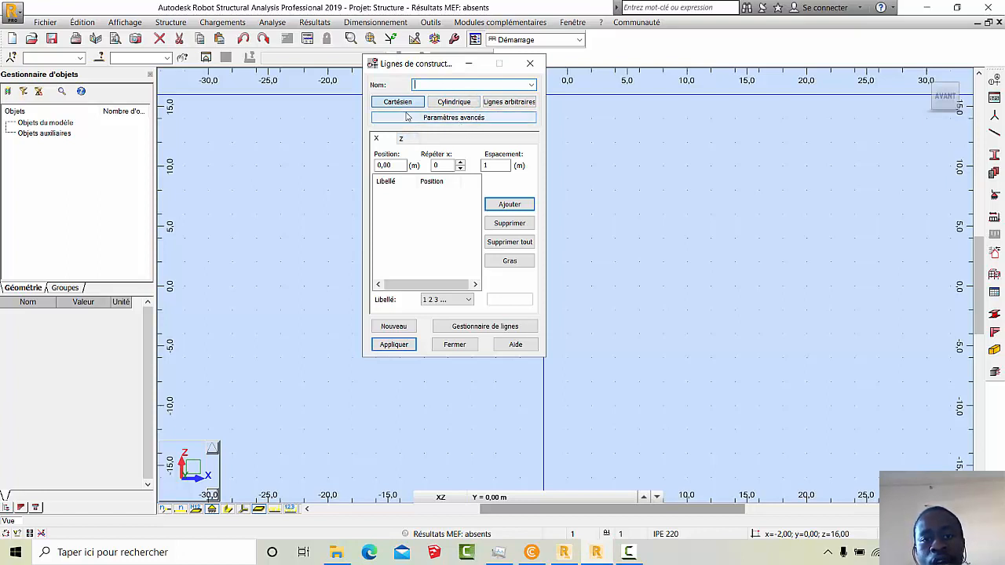
Show the advanced parameters and define vertical Cartesian construction lines at X positions -20, 10 and -2 m.
left_click(452, 120)
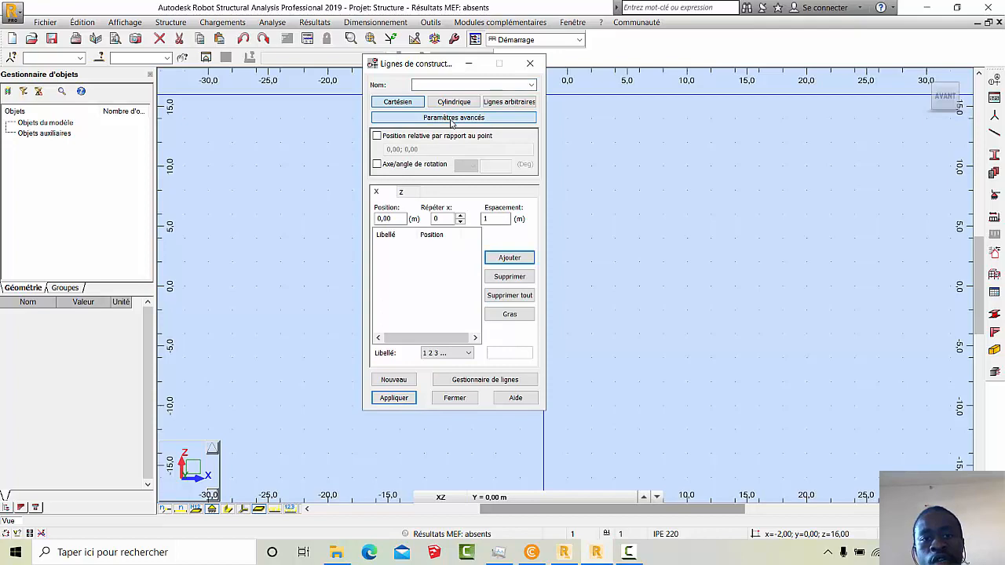
left_click_drag(435, 64, 562, 120)
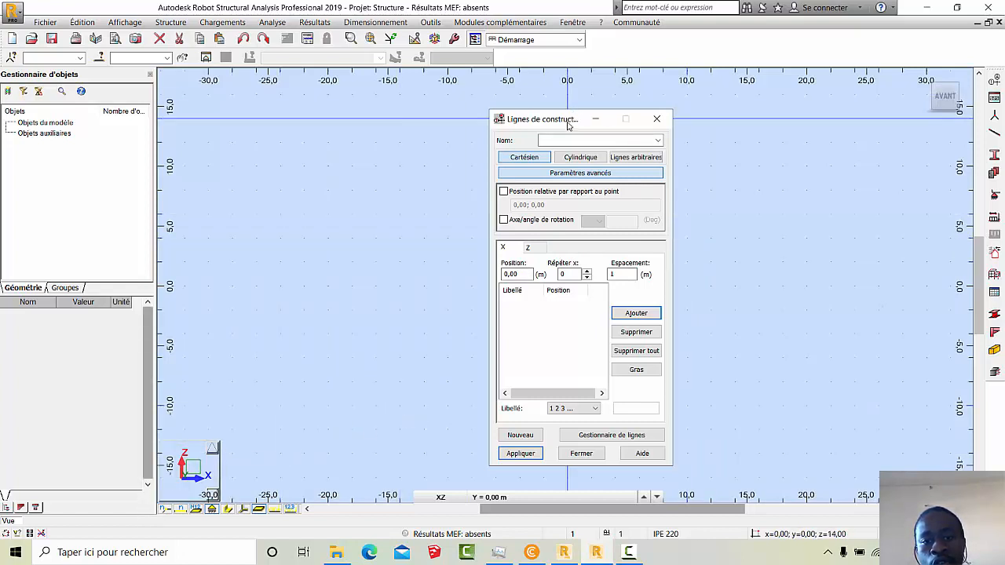
left_click_drag(575, 116, 572, 105)
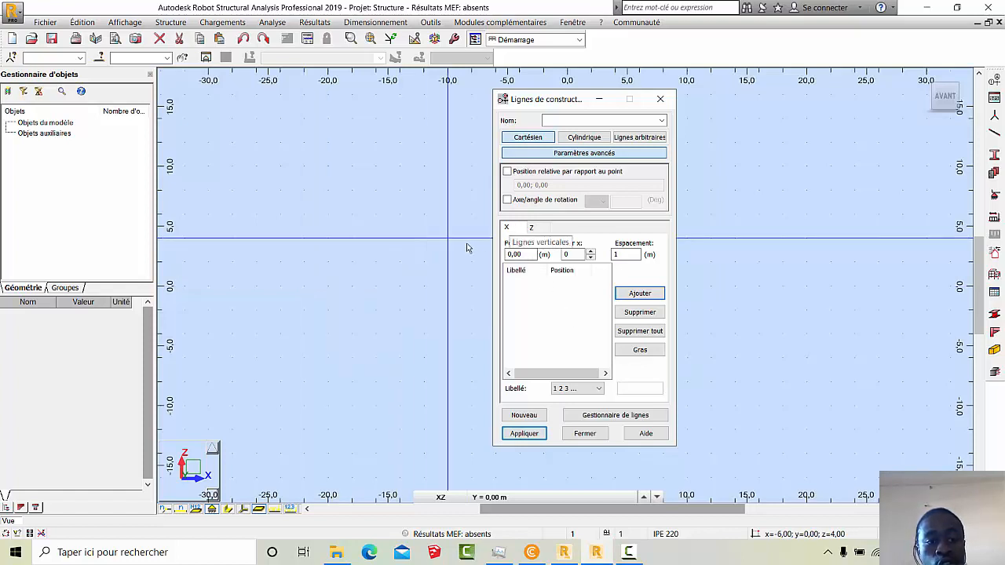
left_click(330, 288)
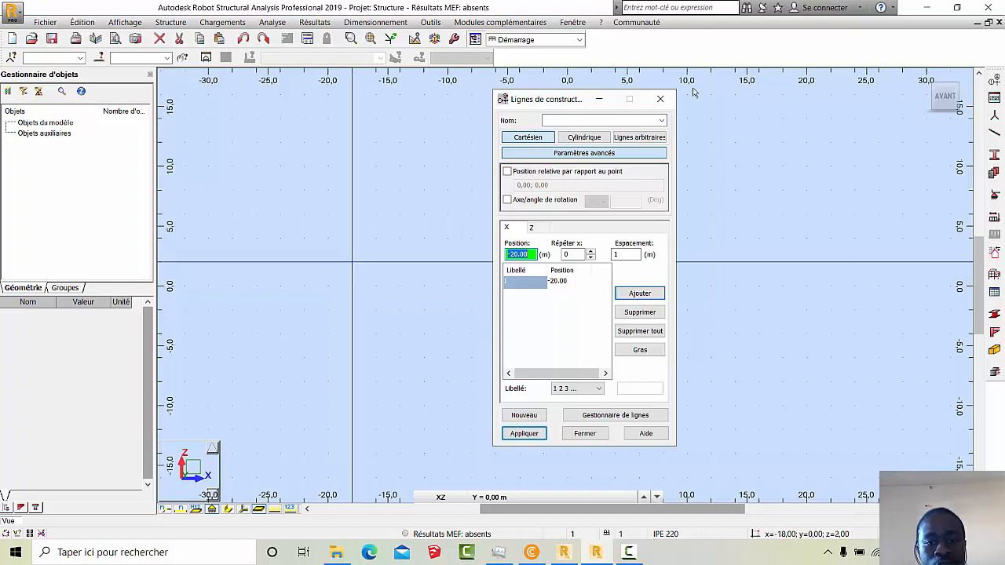
left_click_drag(597, 102, 831, 123)
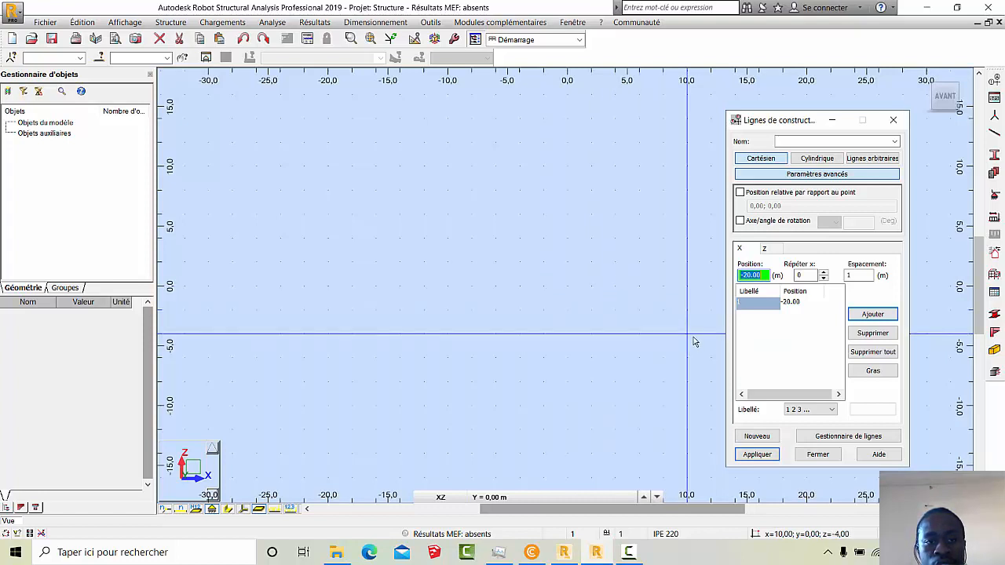
left_click(690, 295)
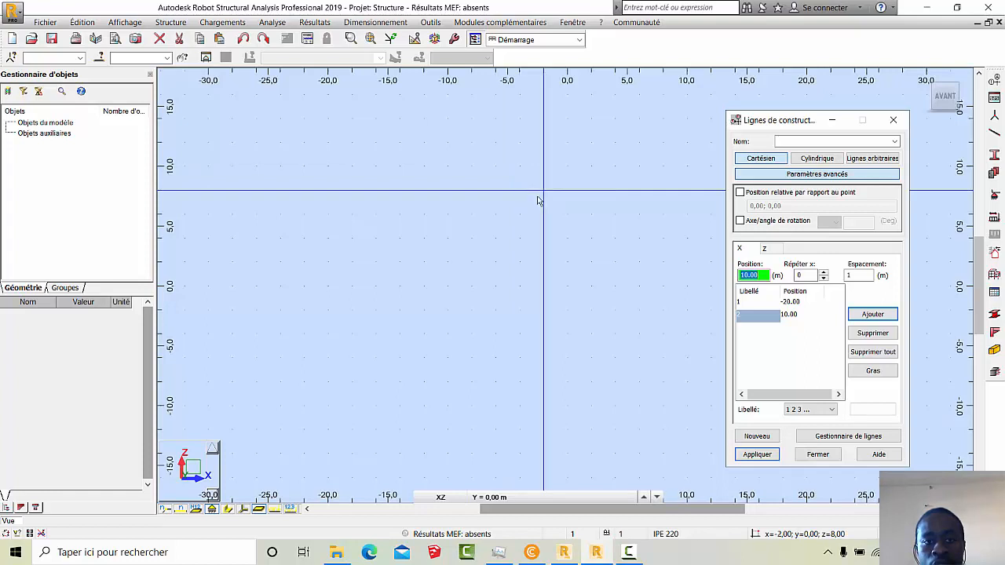
type("-2")
key("Return")
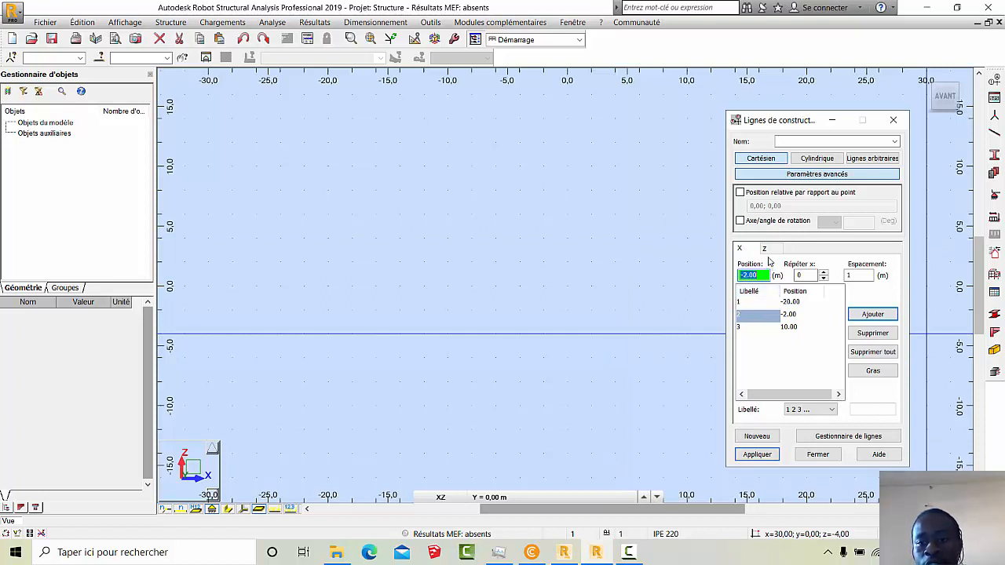
Define horizontal construction lines at Z positions 14, 12 and 0 m.
left_click(766, 250)
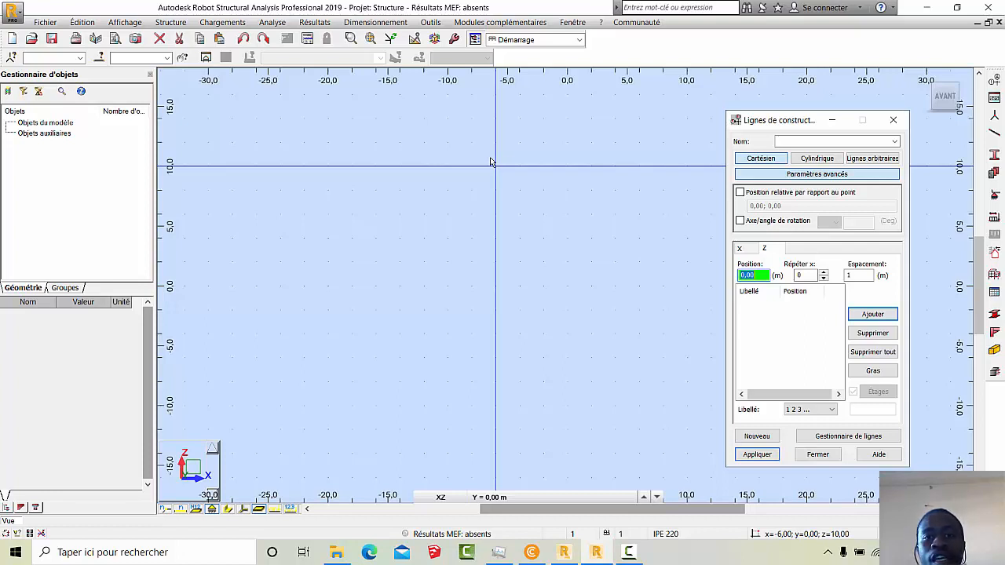
left_click(749, 250)
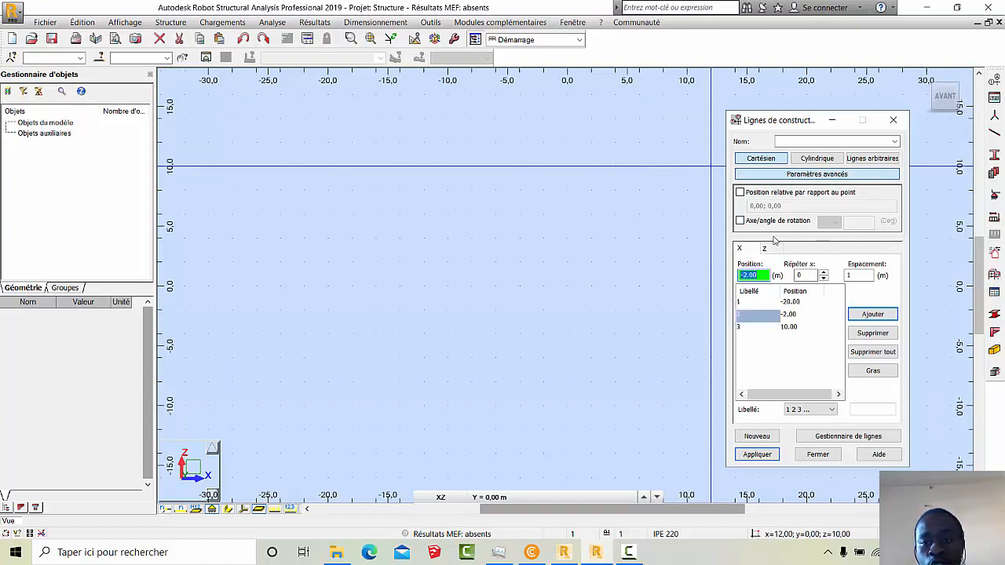
left_click(778, 251)
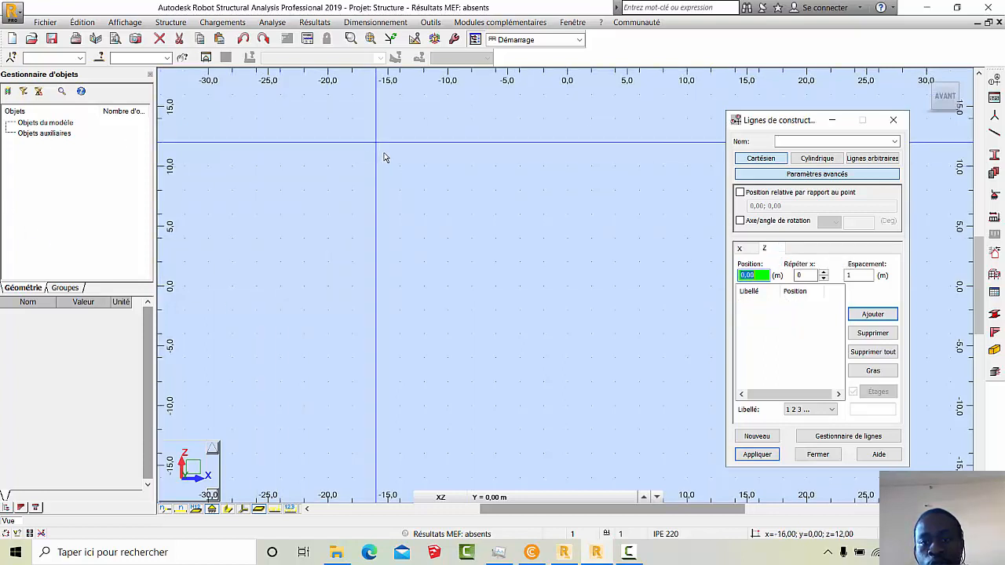
left_click(410, 117)
key("Return")
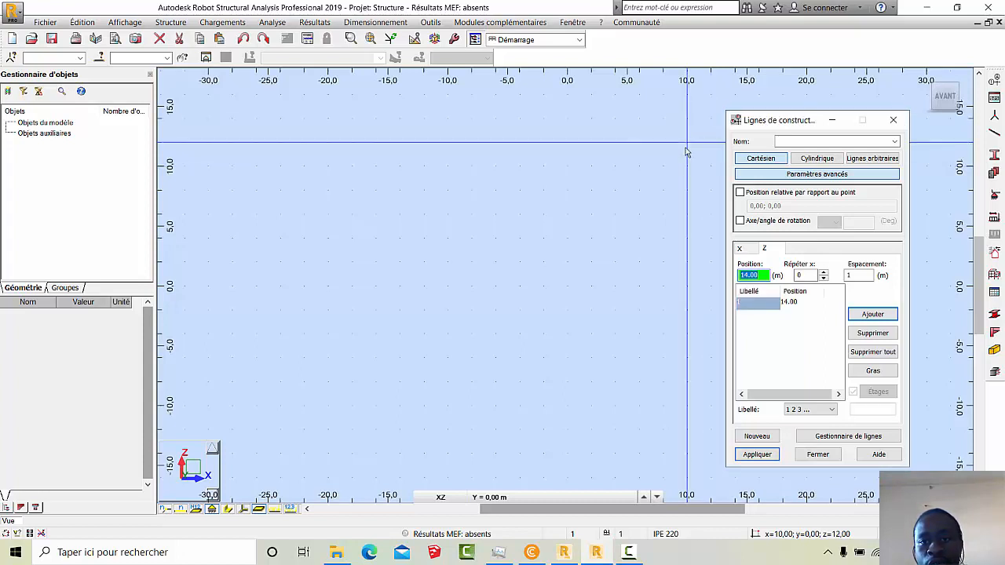
left_click(686, 148)
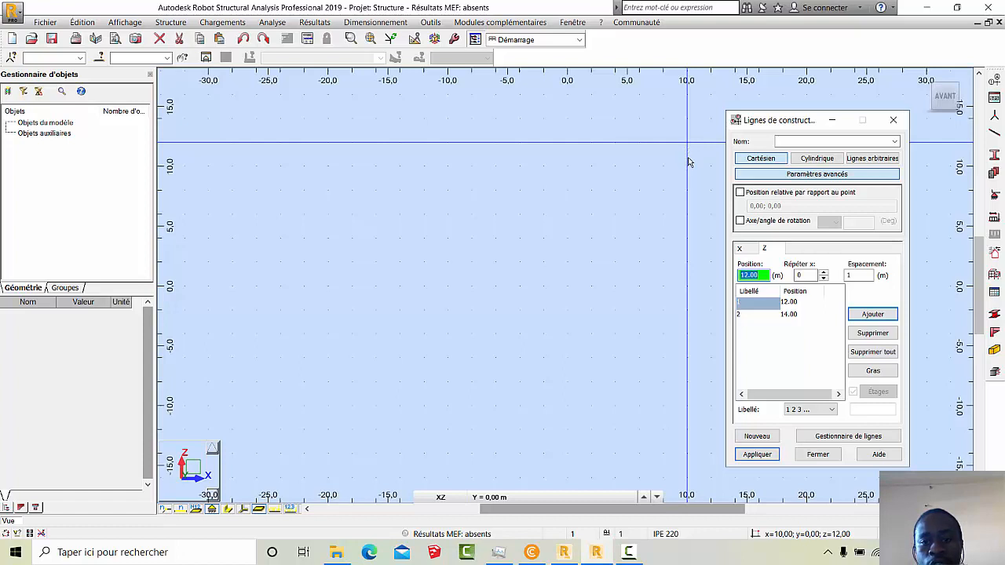
left_click(687, 280)
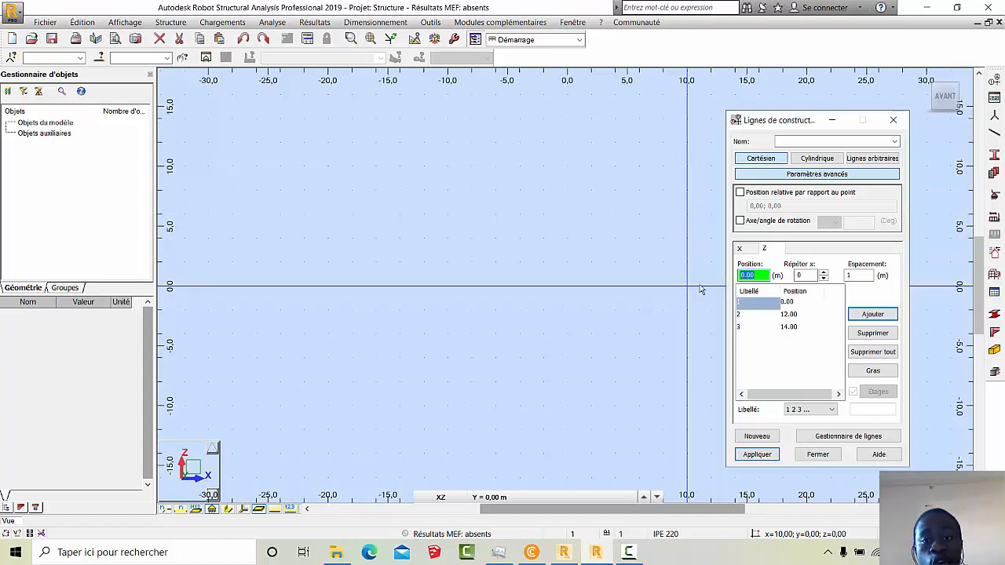
Examine the label numbering options available for the X construction lines.
left_click(739, 249)
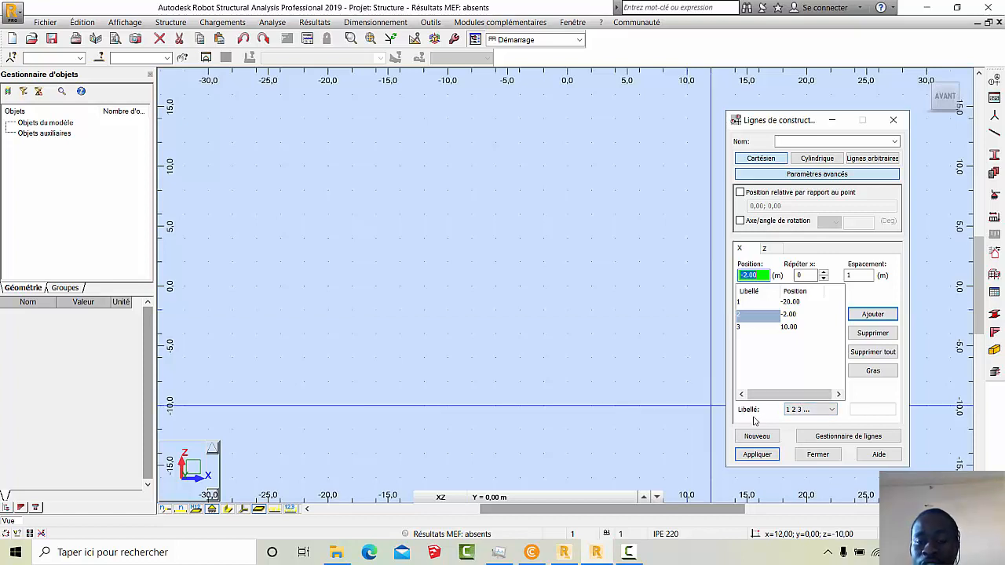
left_click(793, 412)
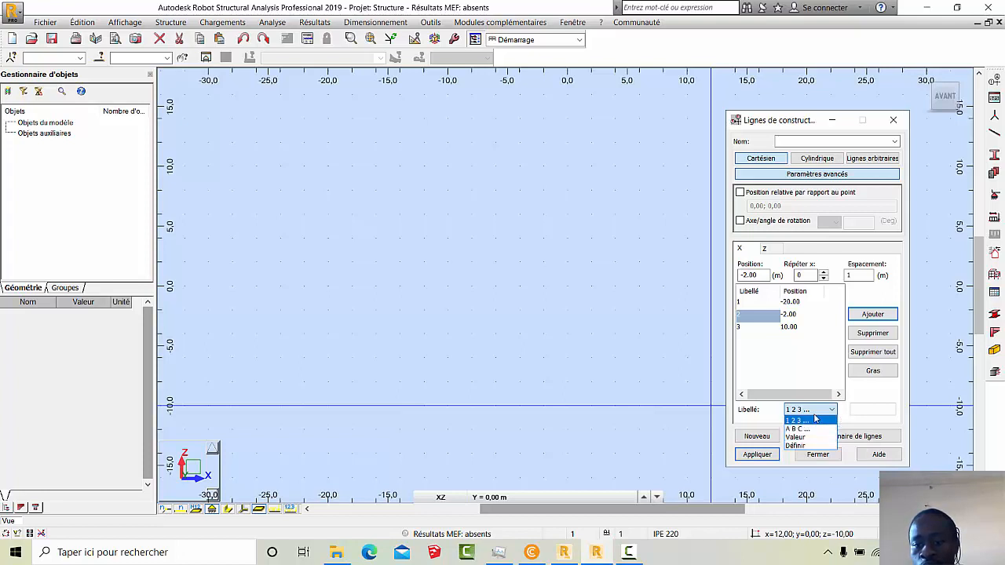
left_click(791, 360)
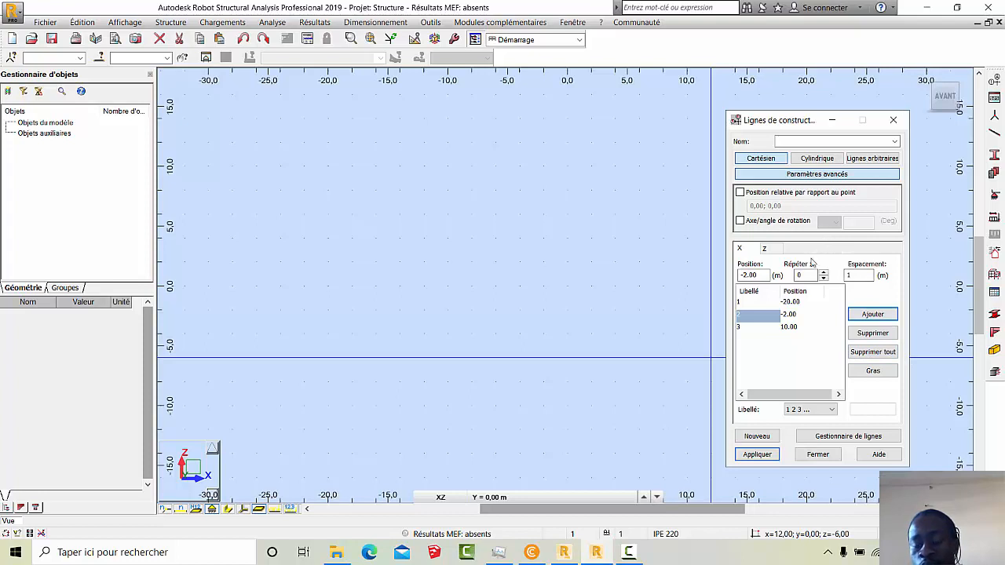
Name the set of construction lines "ligne", apply it to the view and close its definition.
left_click(757, 454)
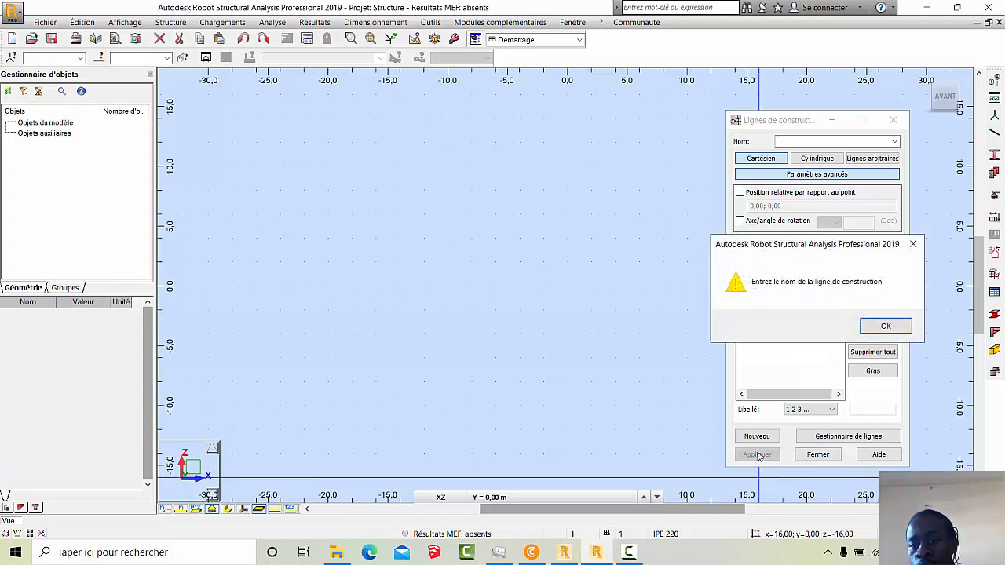
left_click(886, 326)
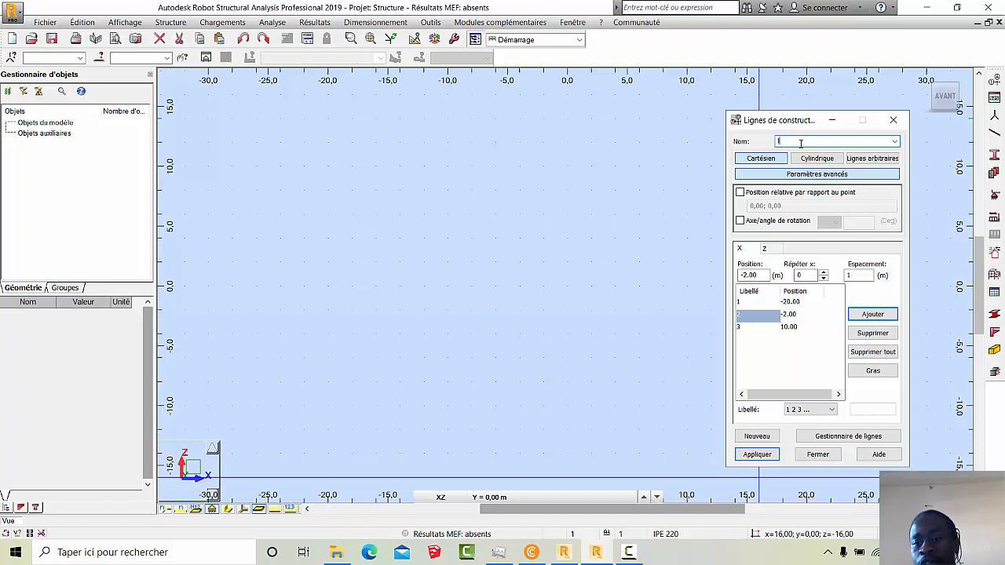
type("lign")
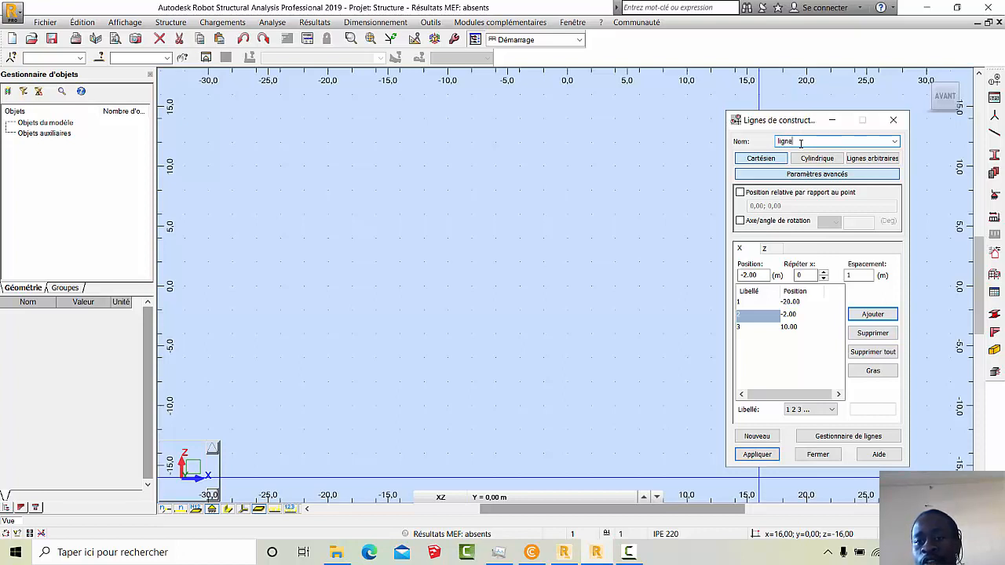
type("e")
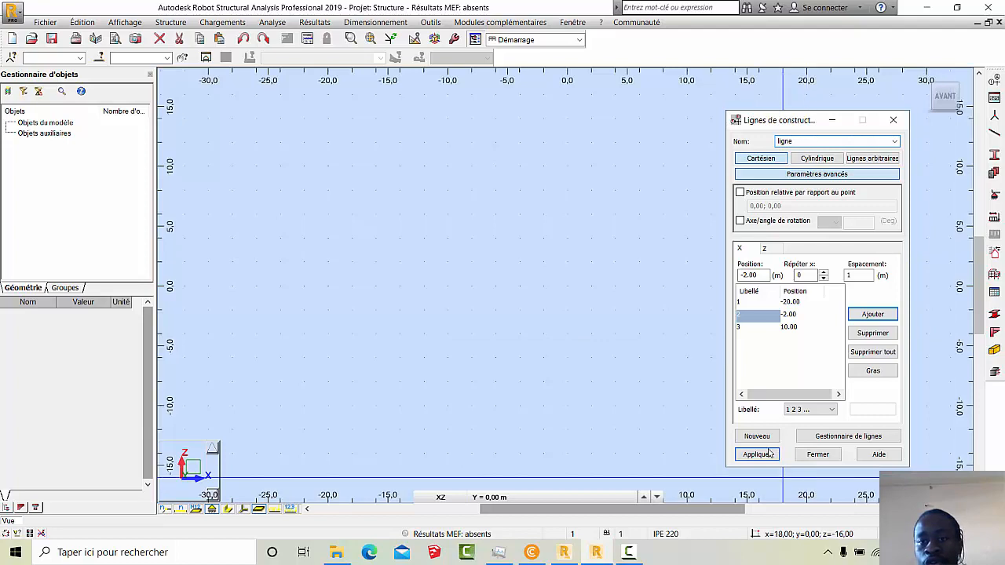
left_click(757, 455)
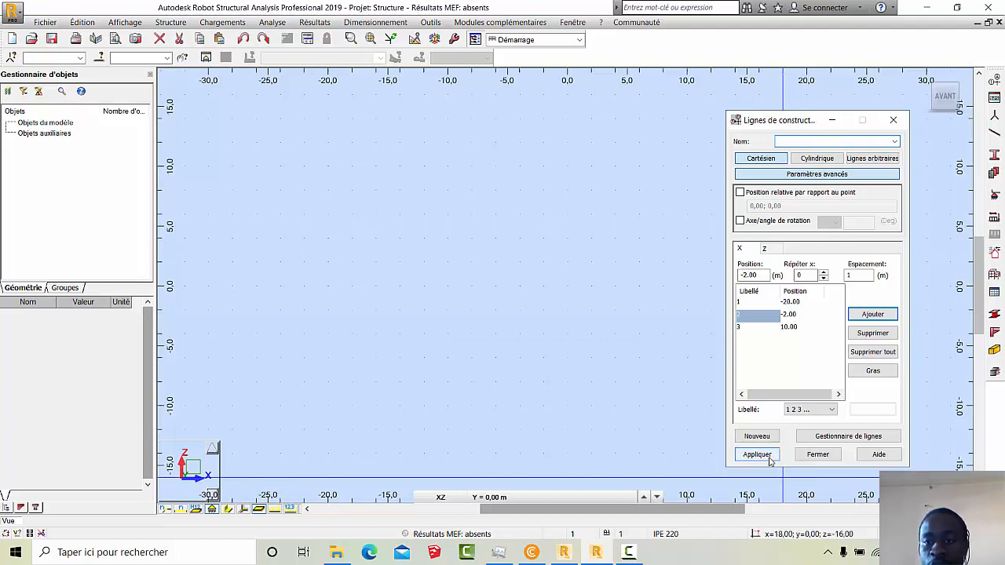
left_click(818, 454)
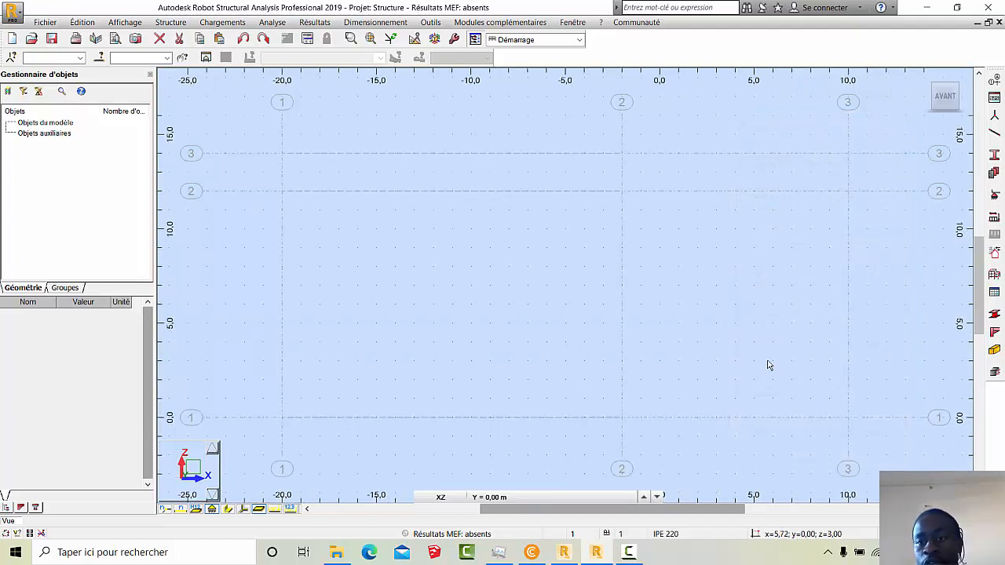
scroll(768, 365, "down", 2)
scroll(767, 365, "down", 3)
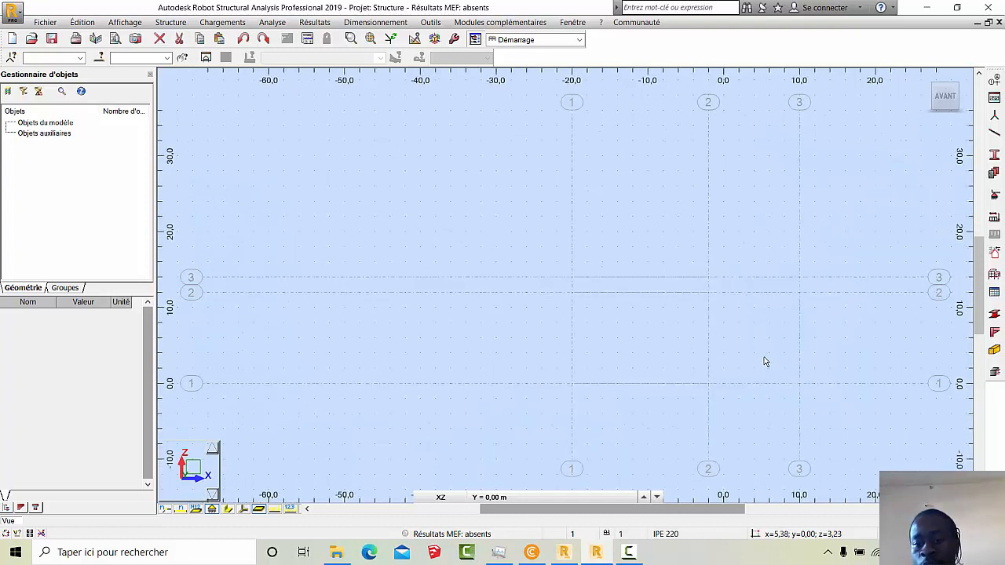